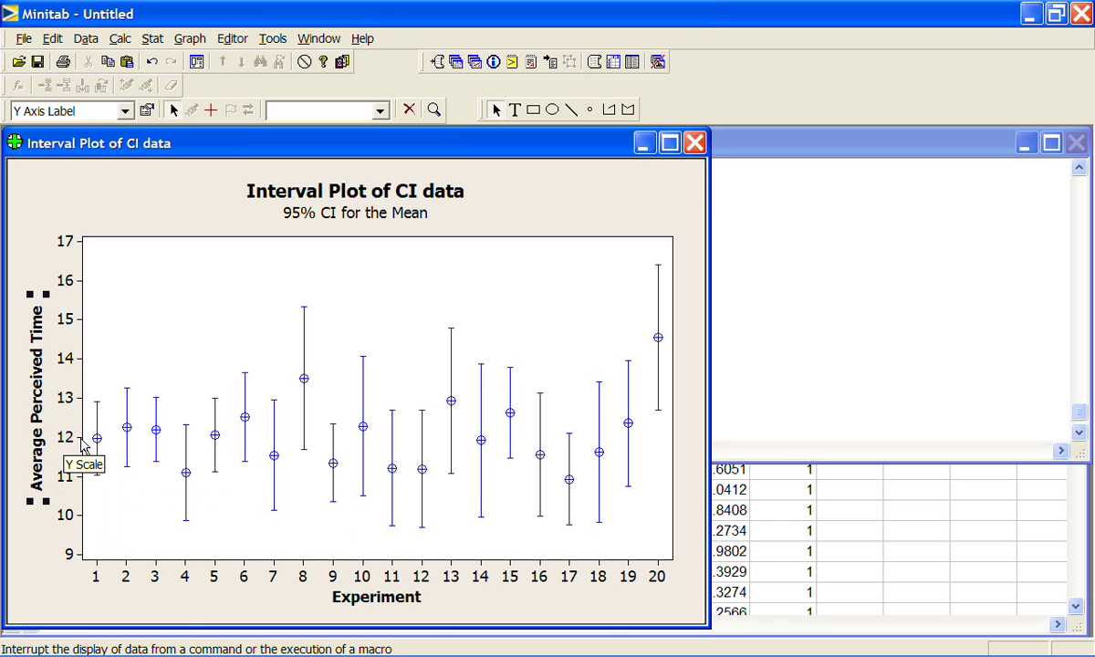
- Inspect the 95% CI interval plot of Average Perceived Time for experiments 1 to 20
mouse_move(99, 442)
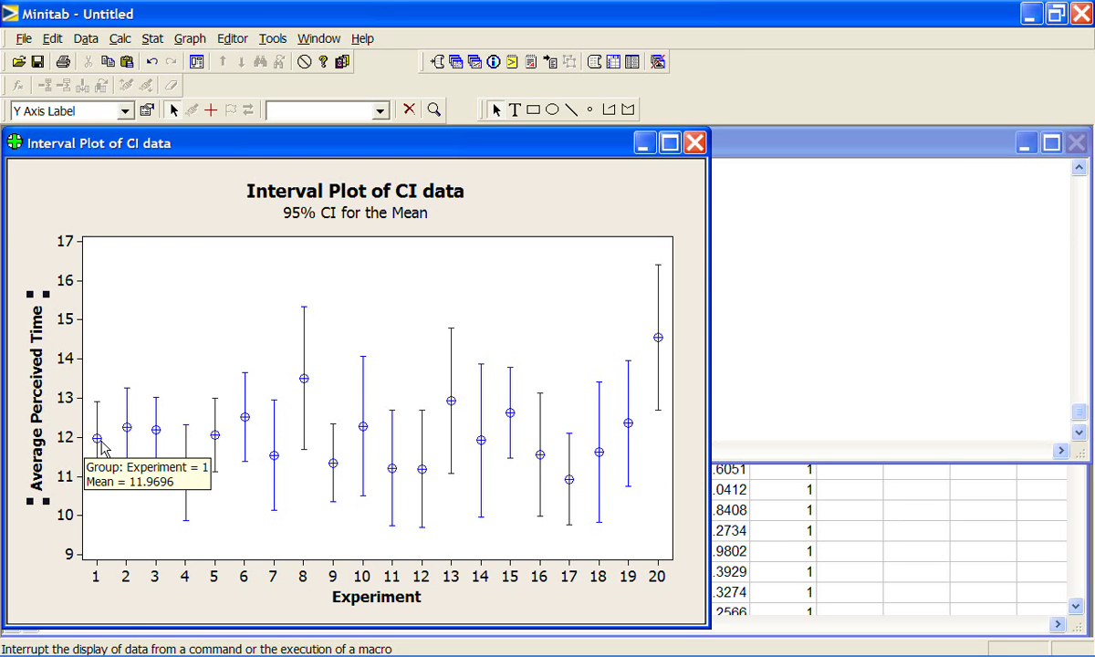
click(210, 111)
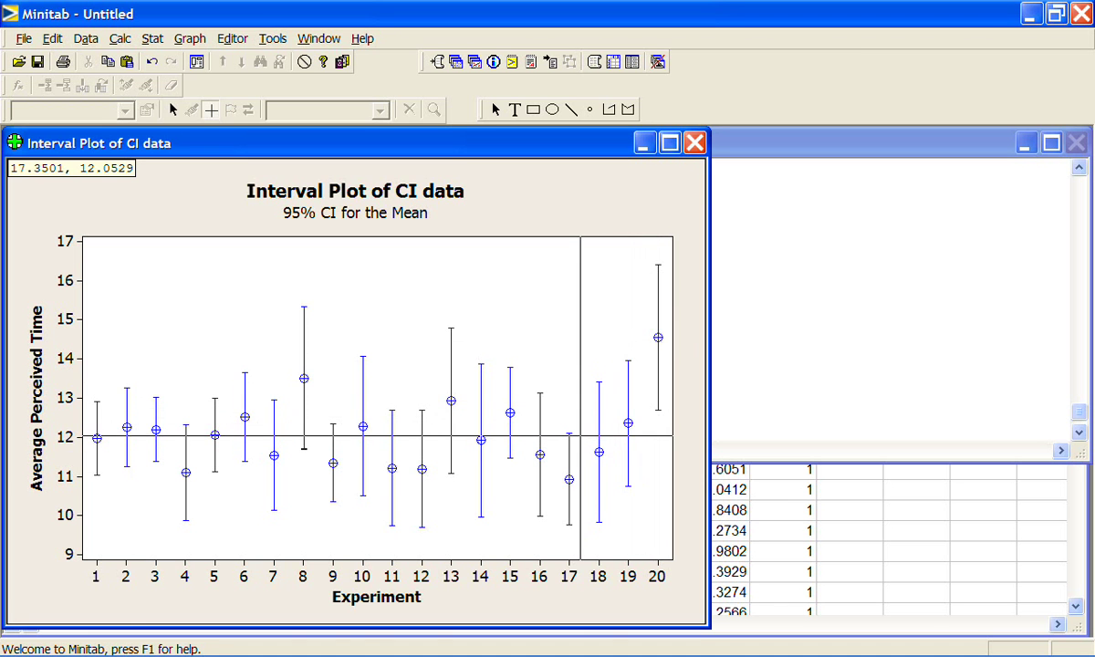
click(173, 110)
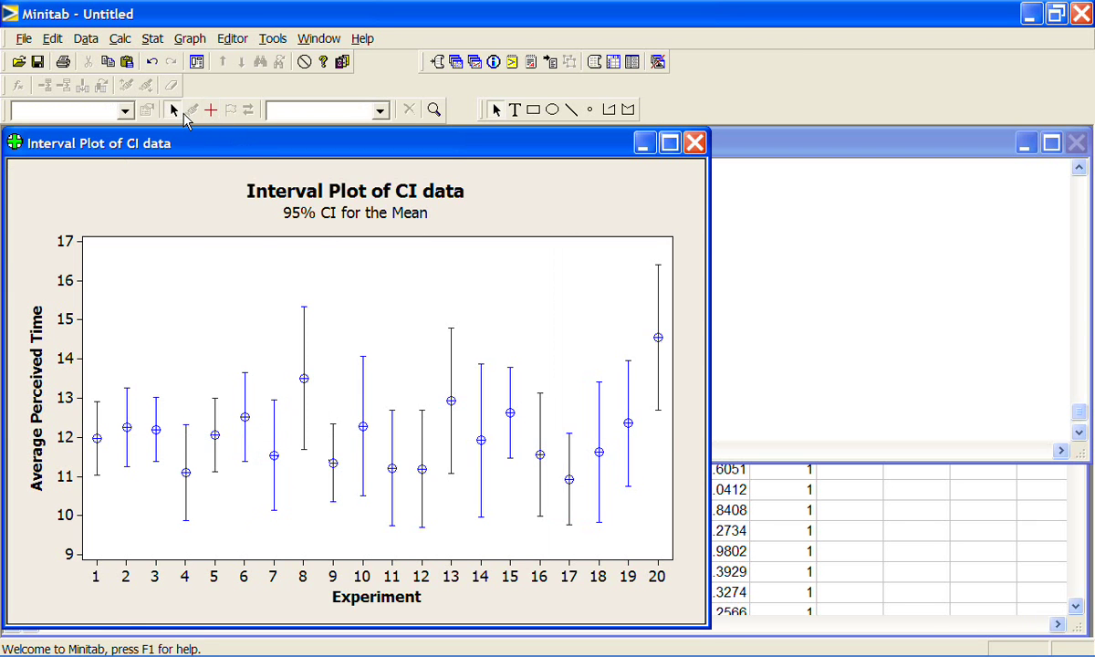
- Select all interval bars on the CI data plot, showing experiment 10's mean of 12.286
click(99, 462)
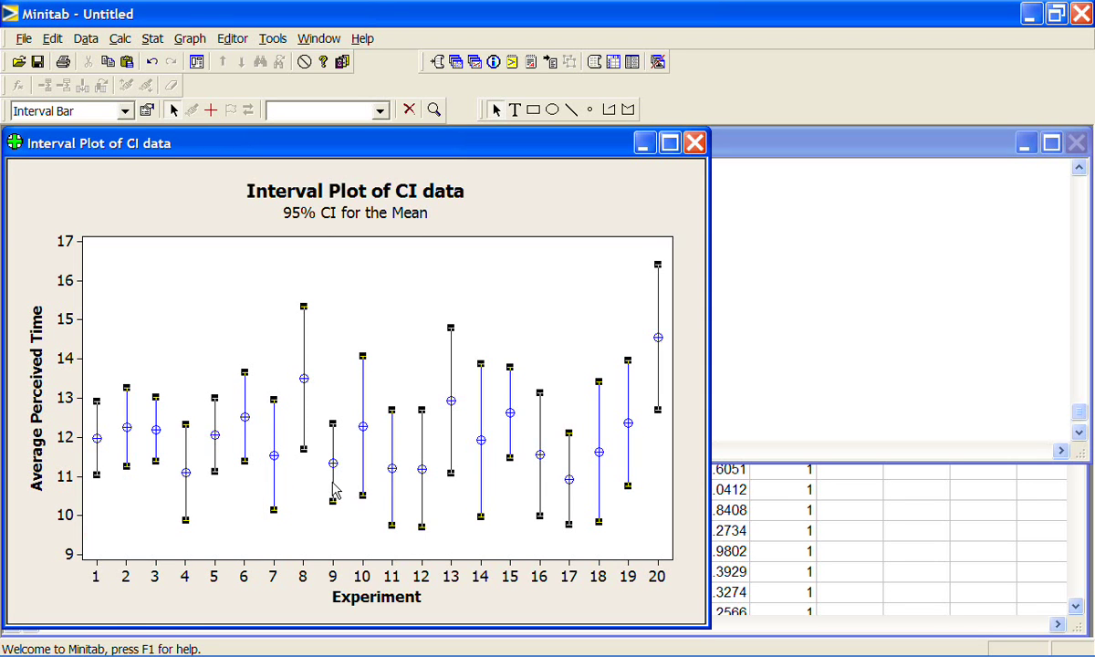
mouse_move(334, 490)
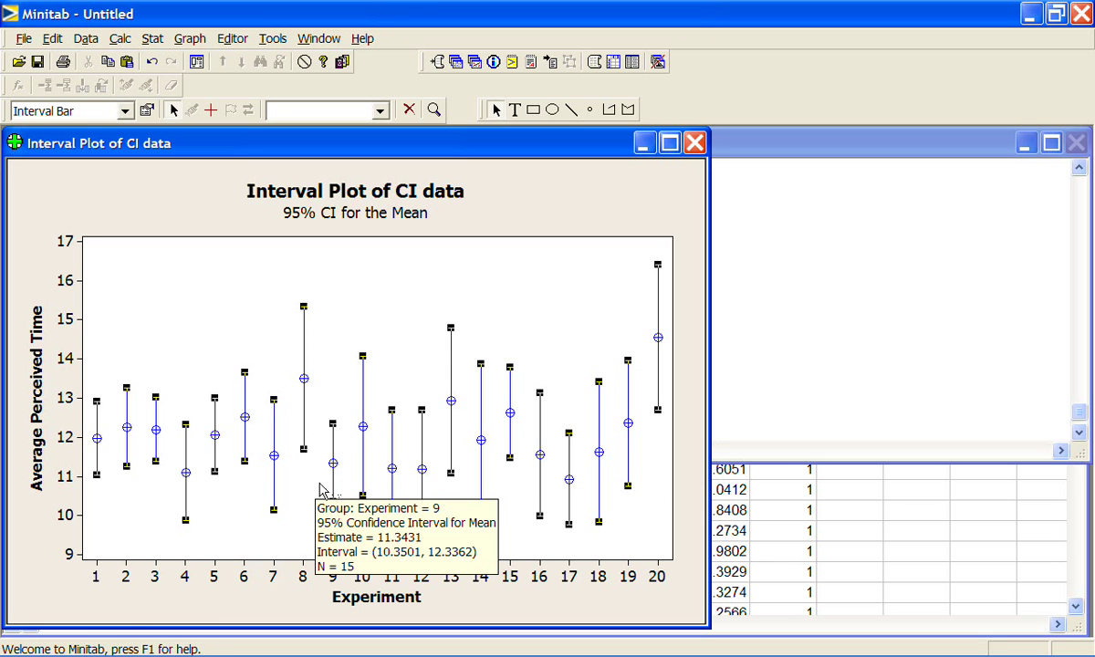
click(118, 462)
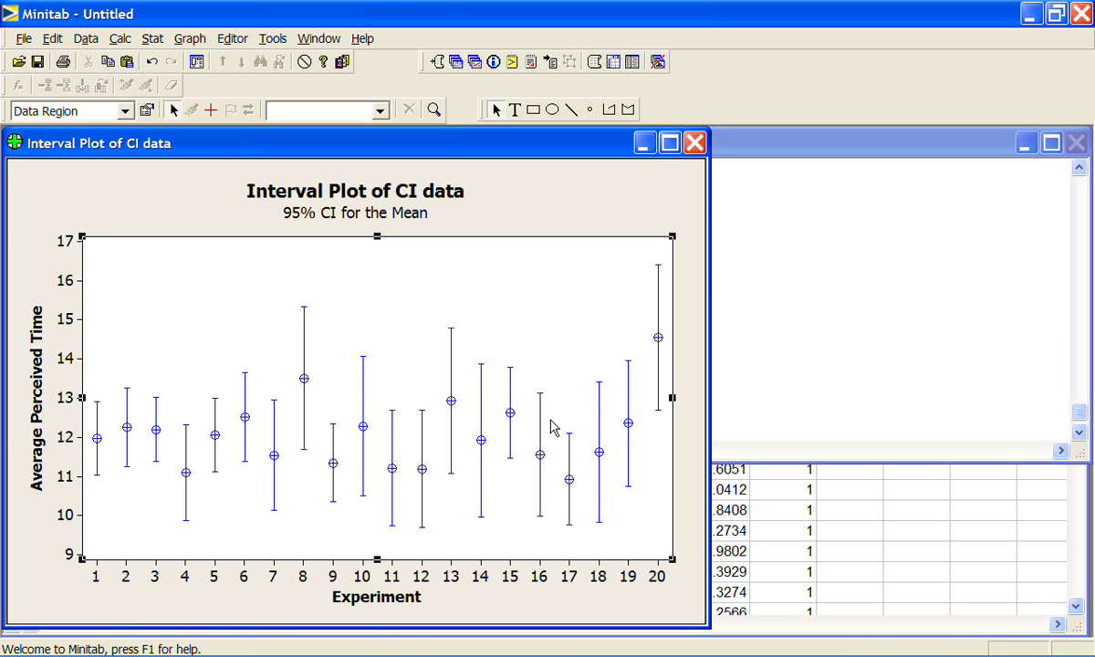
mouse_move(365, 412)
mouse_move(367, 432)
click(364, 396)
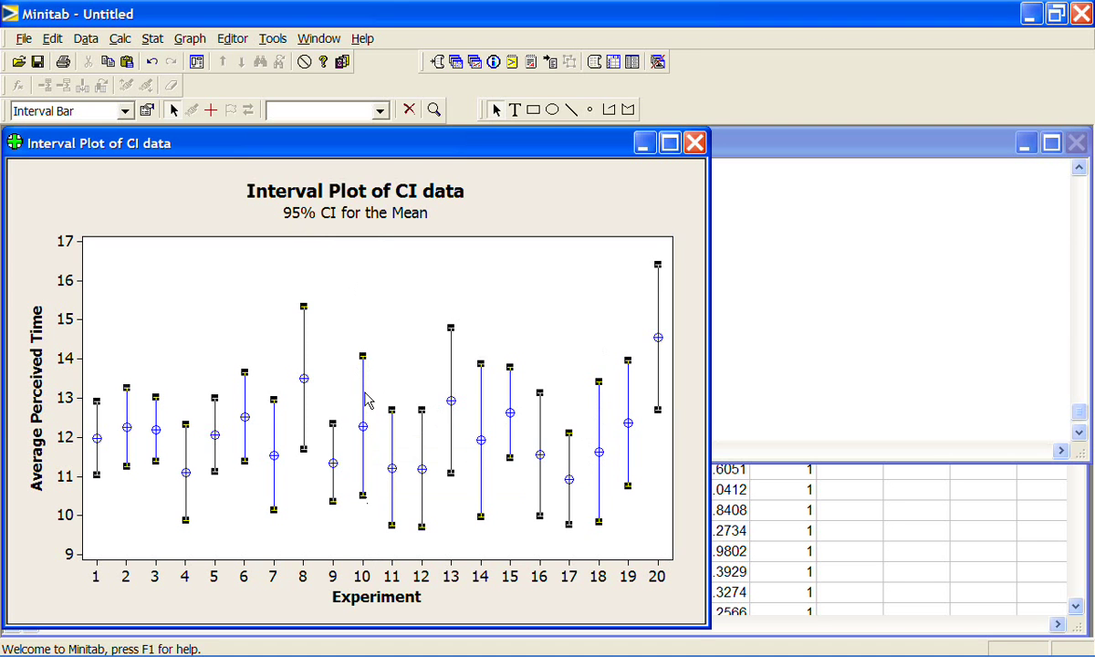
- Change the interval bars' confidence level from 95 to 99 and turn on crosshairs
right_click(365, 396)
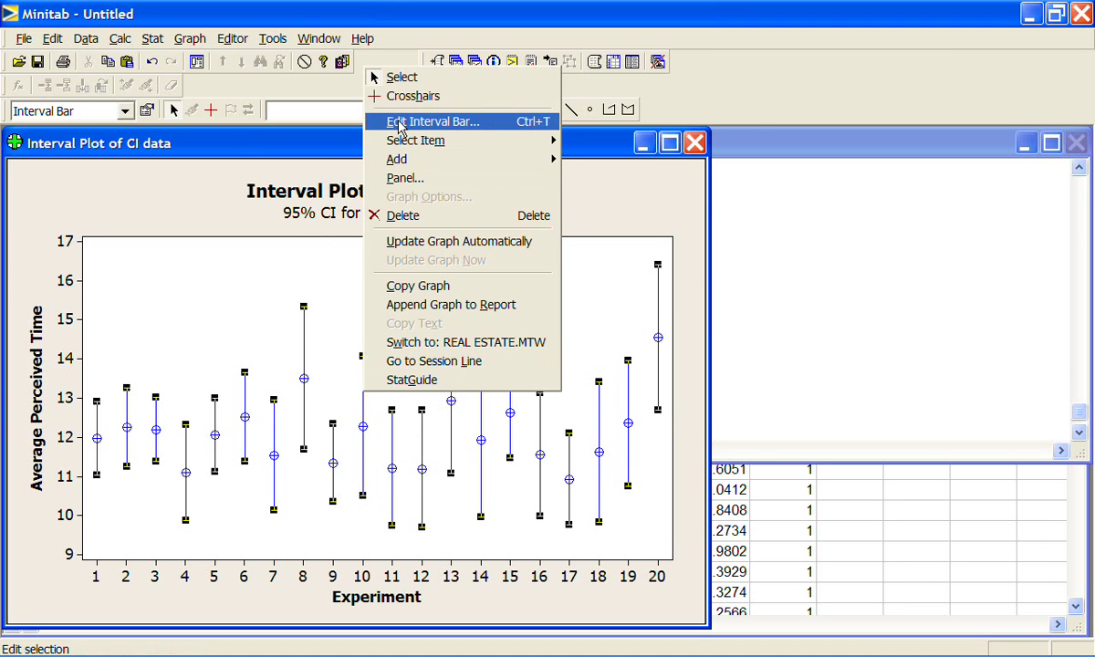
click(399, 126)
click(443, 179)
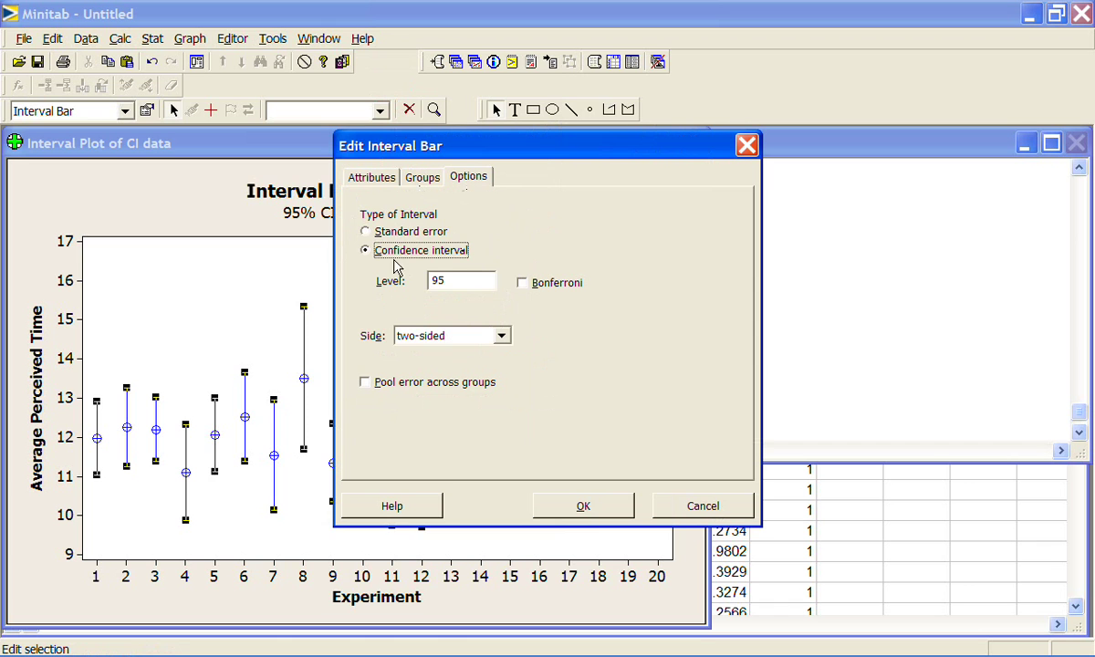
double_click(425, 281)
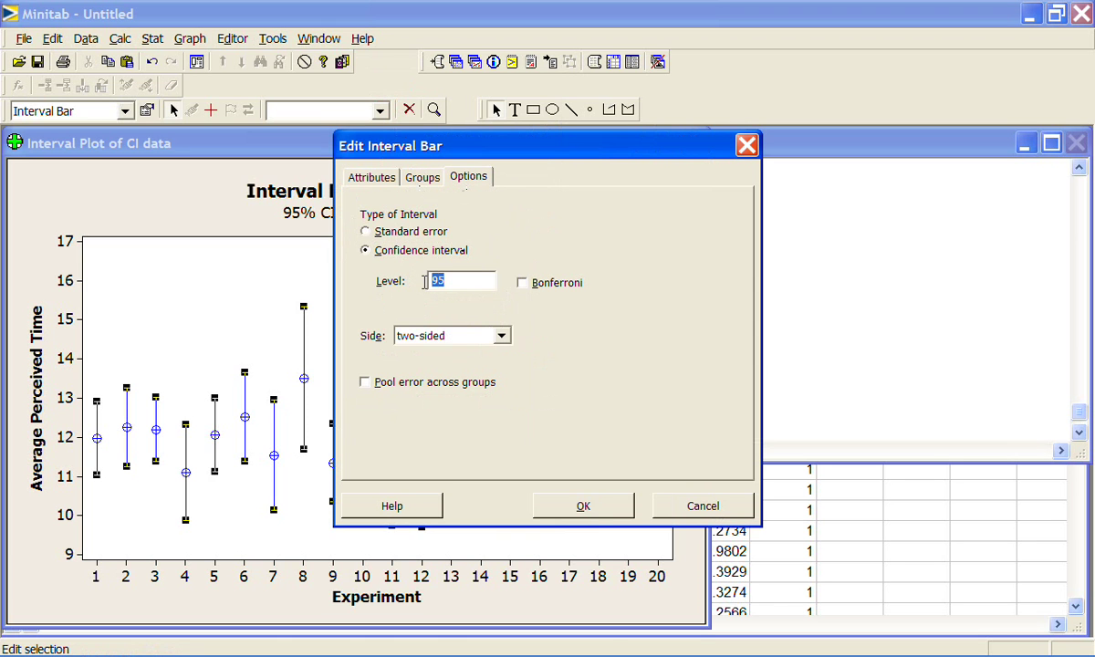
text(99)
click(608, 511)
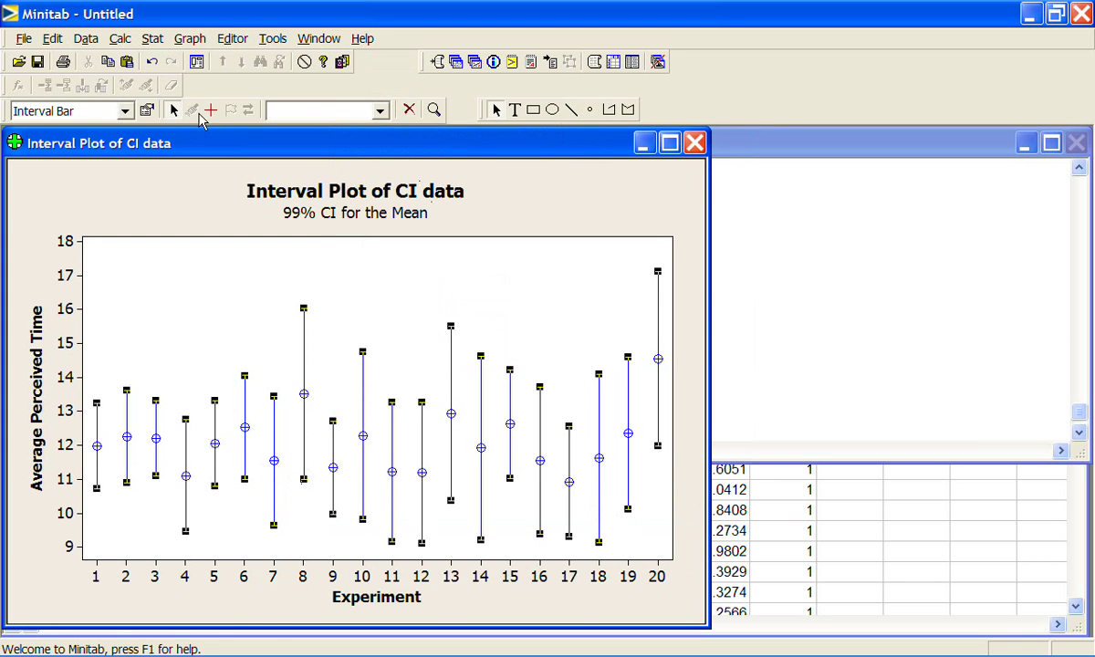
click(212, 110)
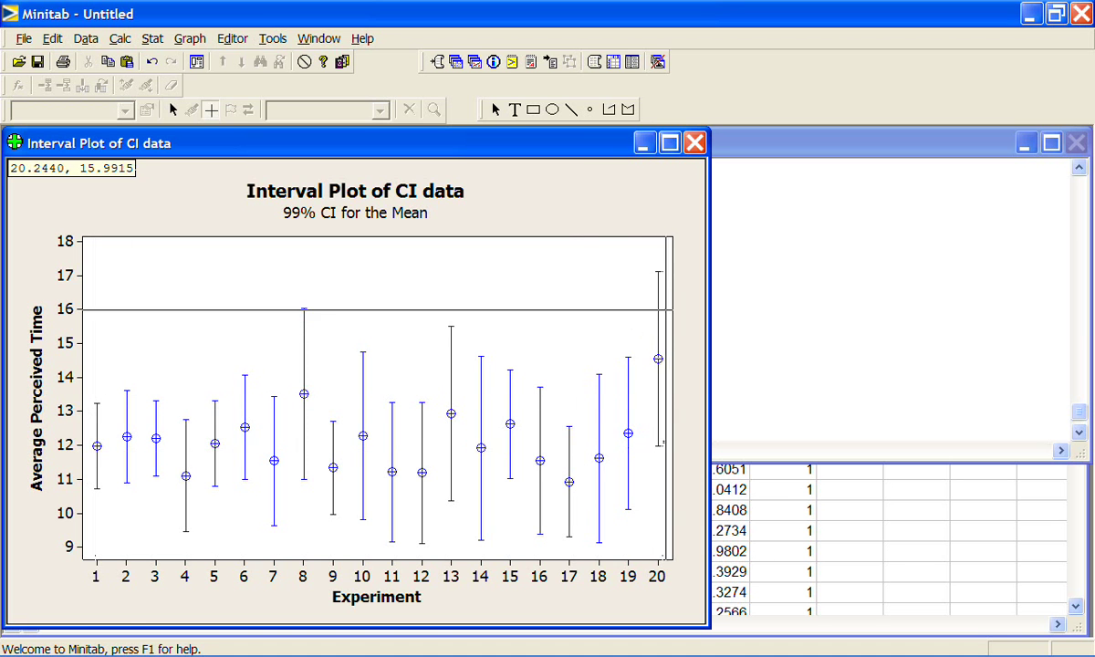
- Close the CI data interval plot without saving it to a separate file
click(695, 143)
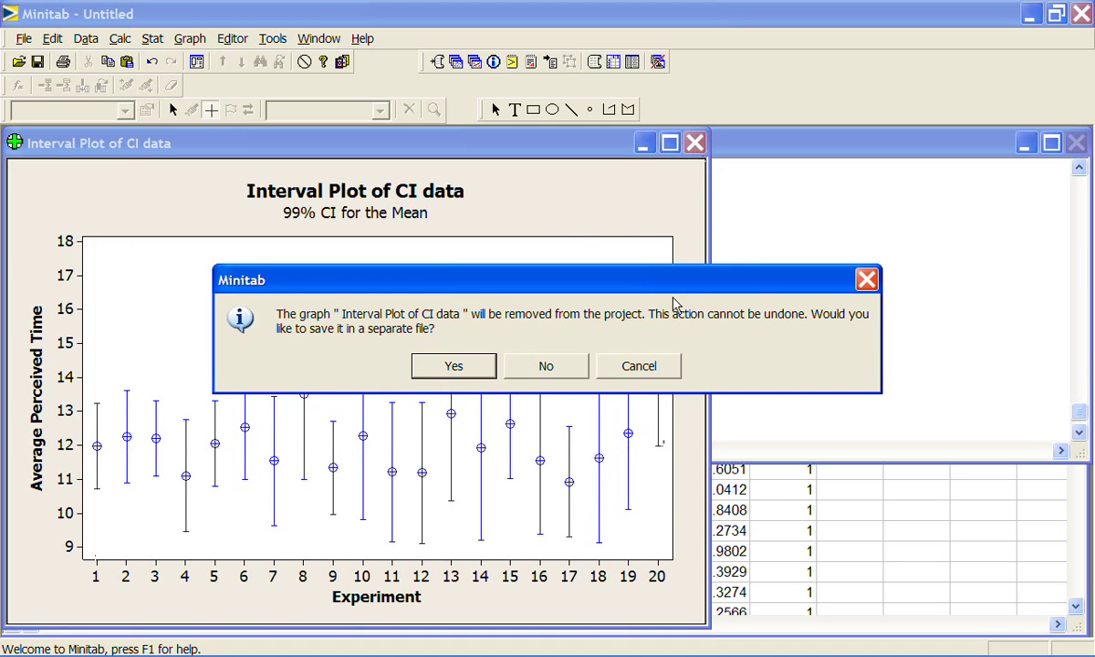
click(543, 366)
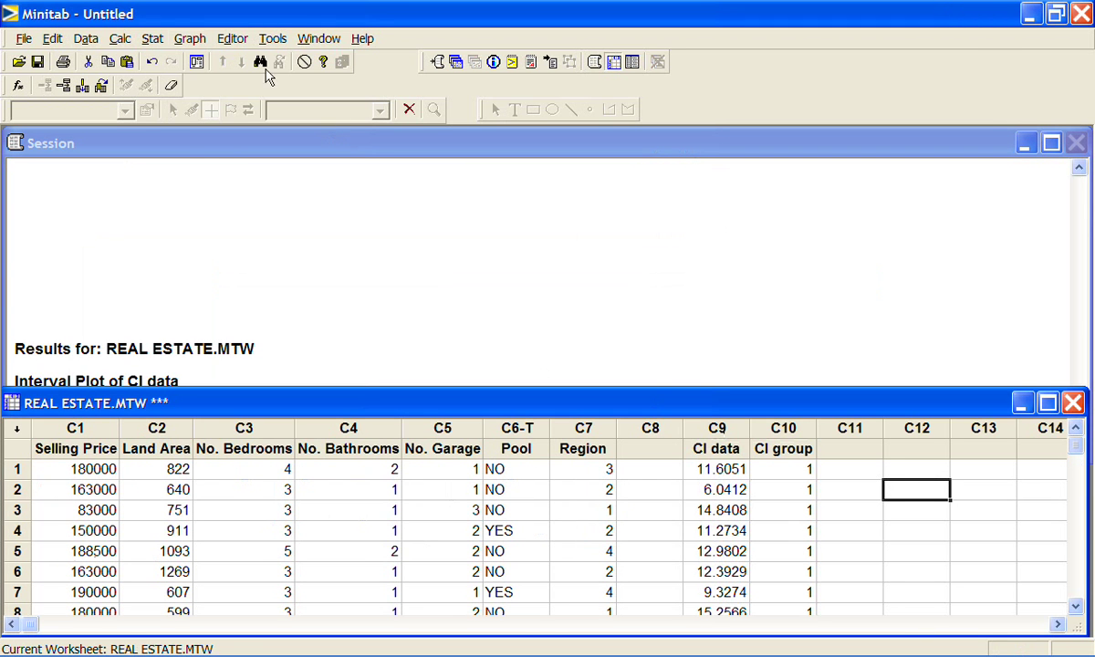
- Build a One Y With Groups interval plot of Selling Price, grouped by Region instead of CI
click(190, 38)
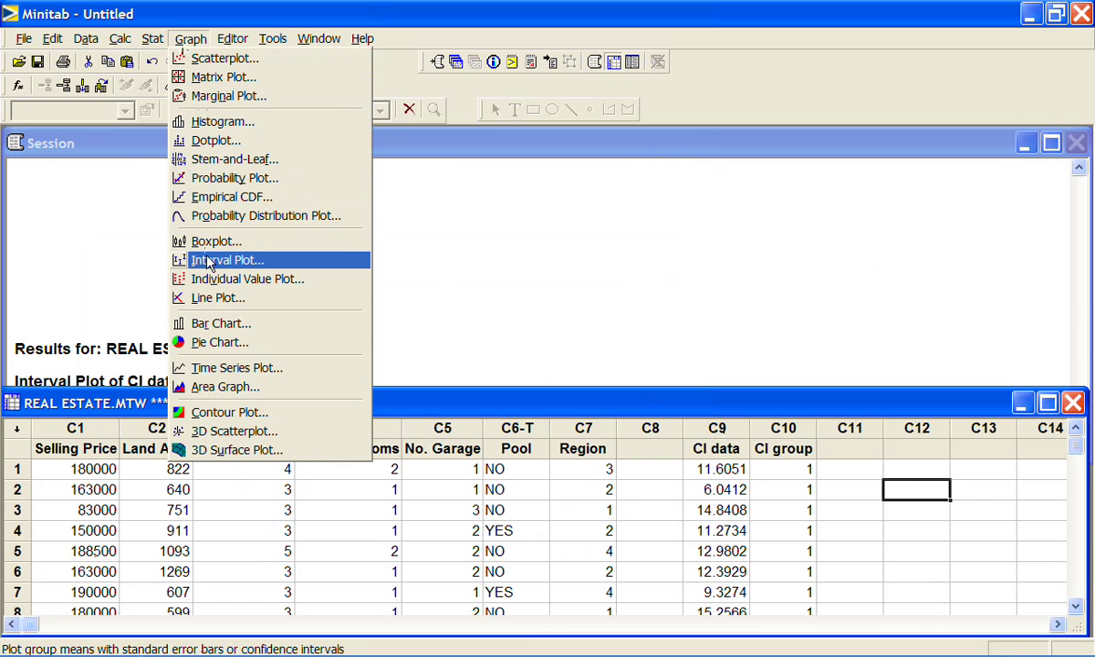
mouse_move(153, 39)
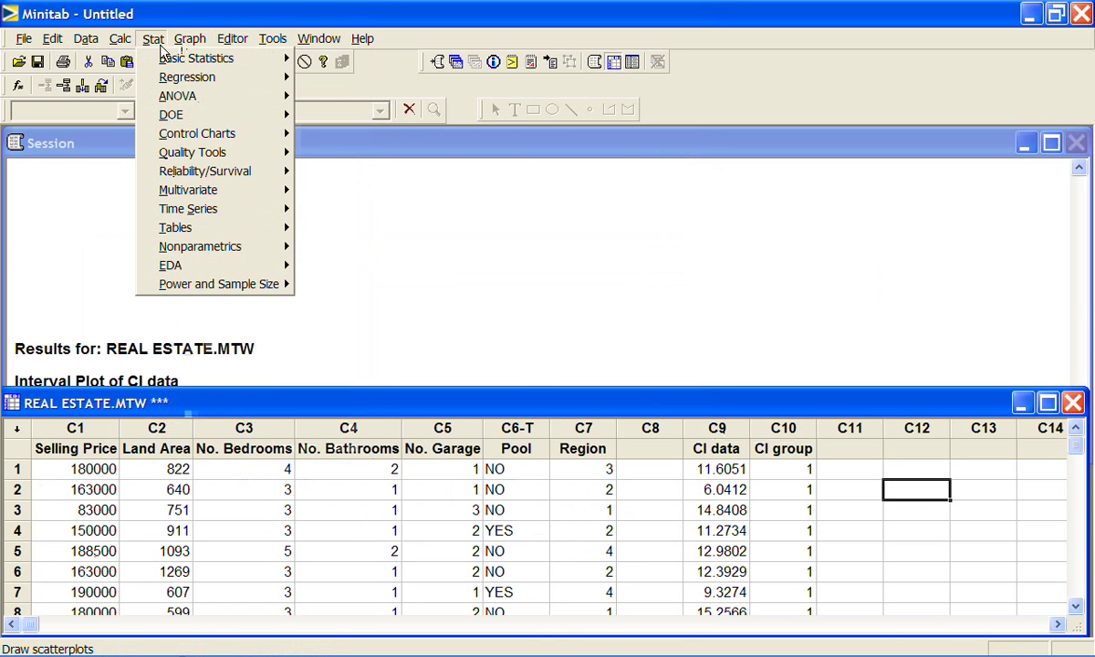
mouse_move(165, 60)
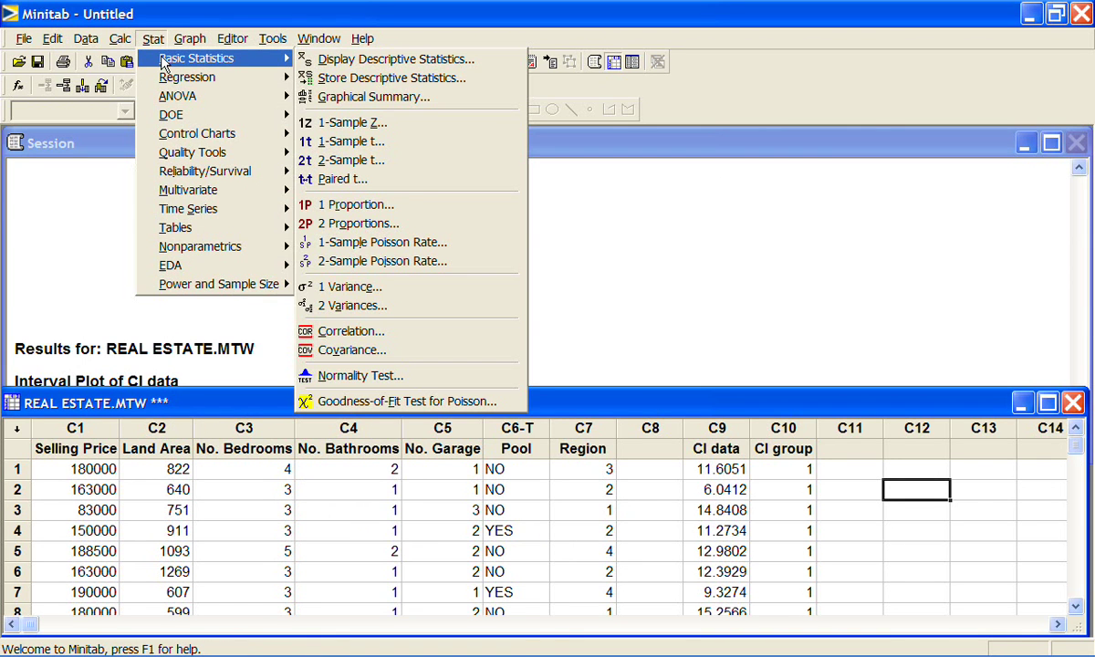
mouse_move(181, 96)
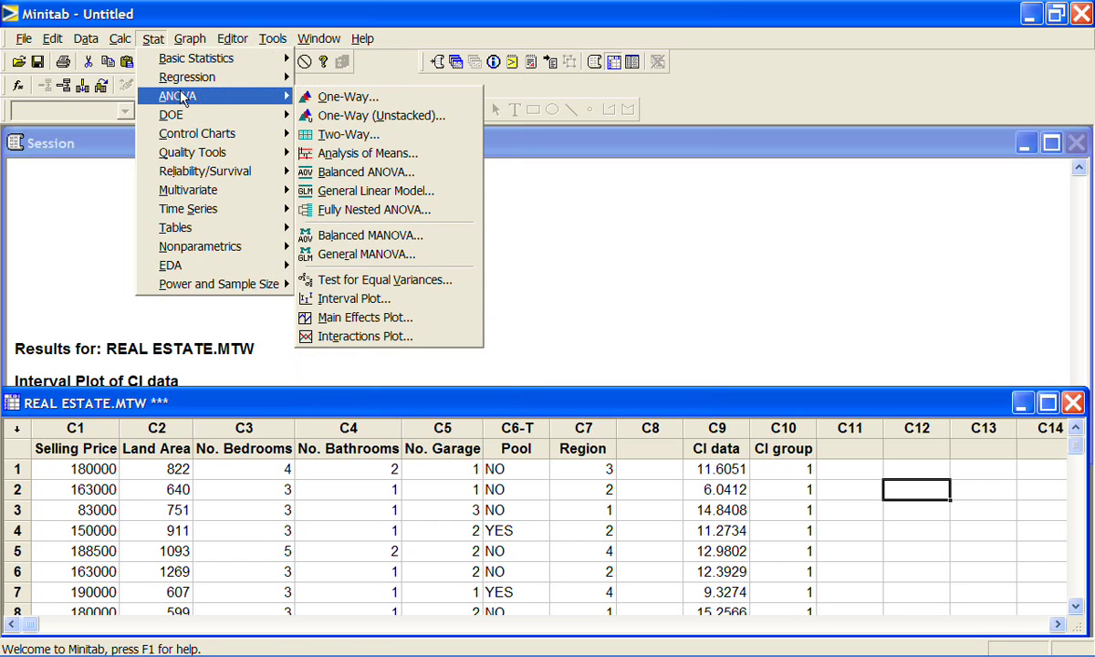
click(338, 301)
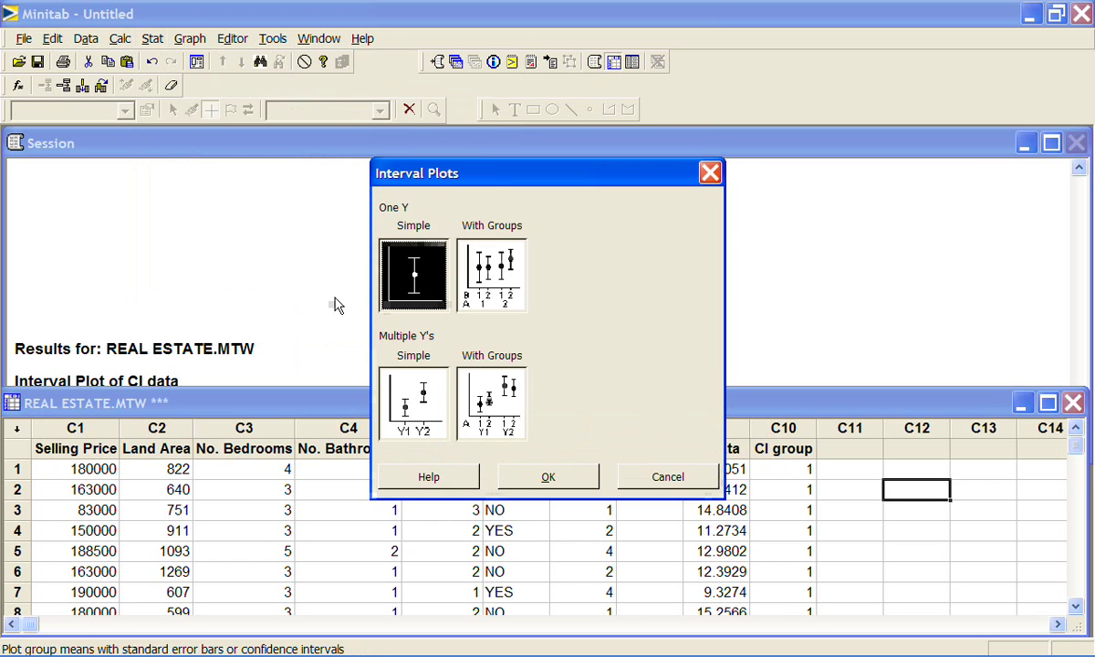
click(508, 288)
click(545, 481)
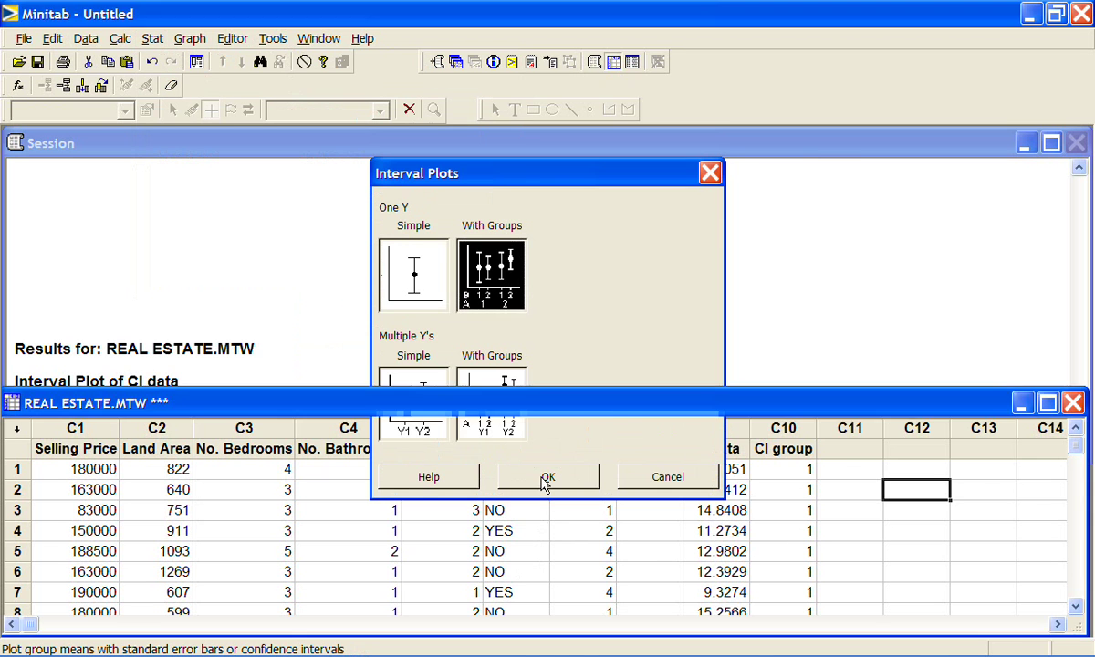
double_click(365, 199)
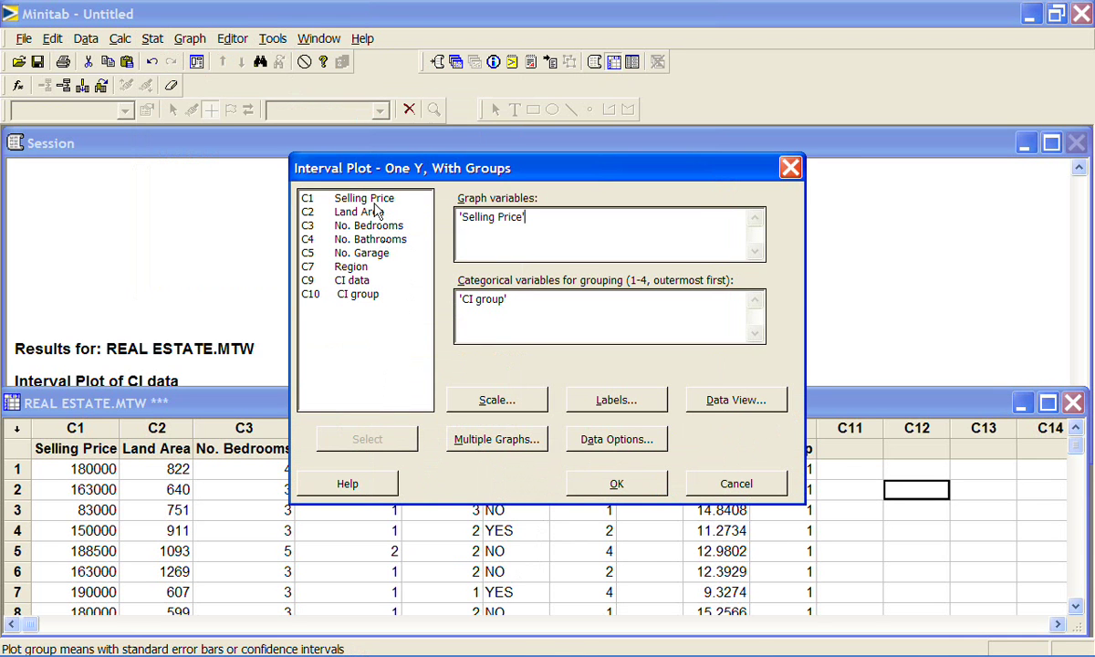
click(528, 301)
drag(529, 302, 456, 299)
double_click(351, 280)
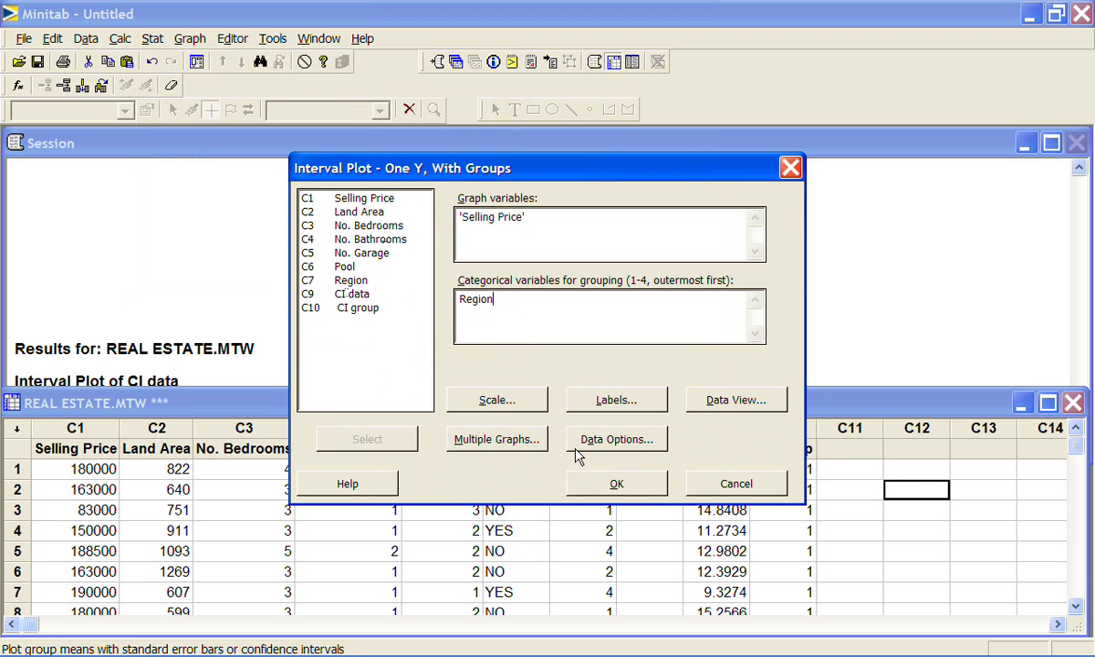
click(589, 483)
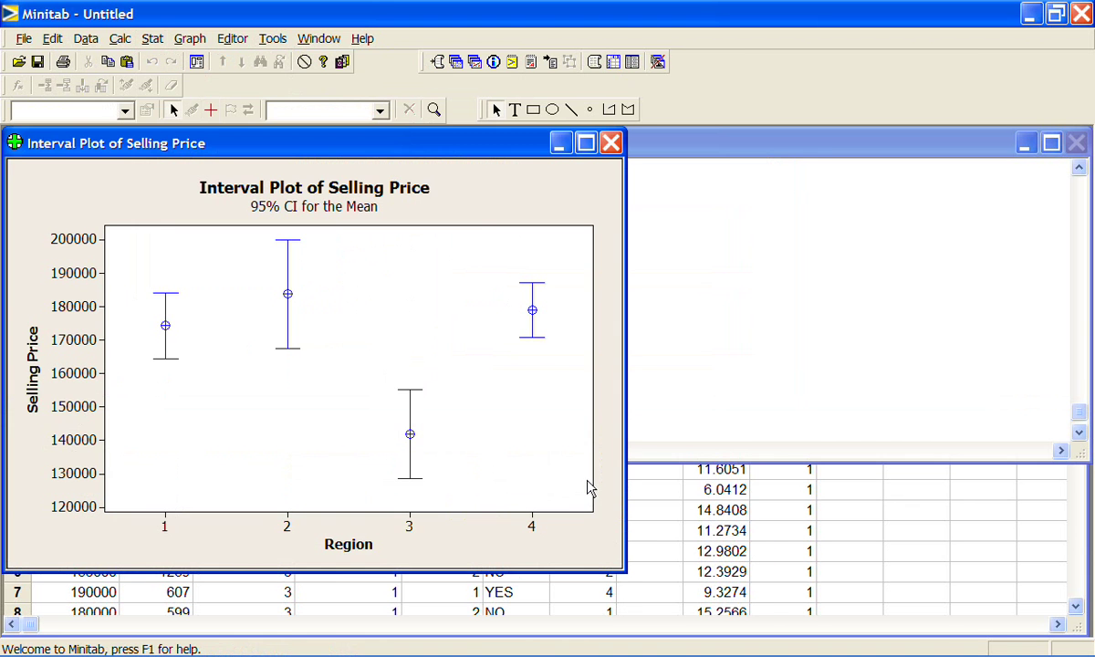
drag(451, 149, 464, 155)
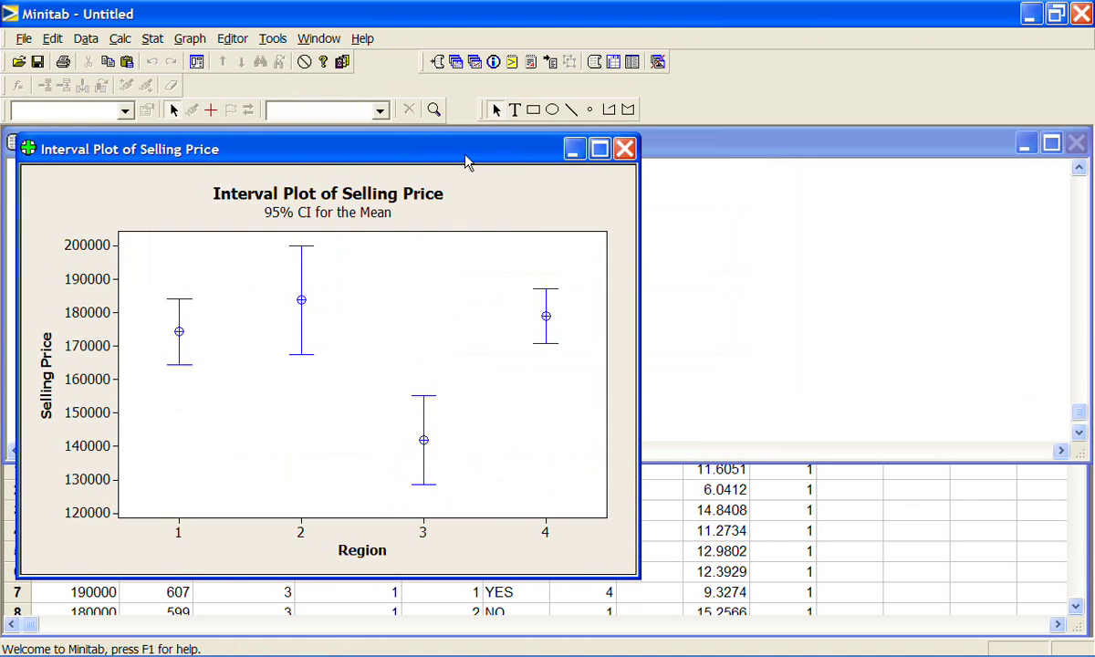
click(211, 110)
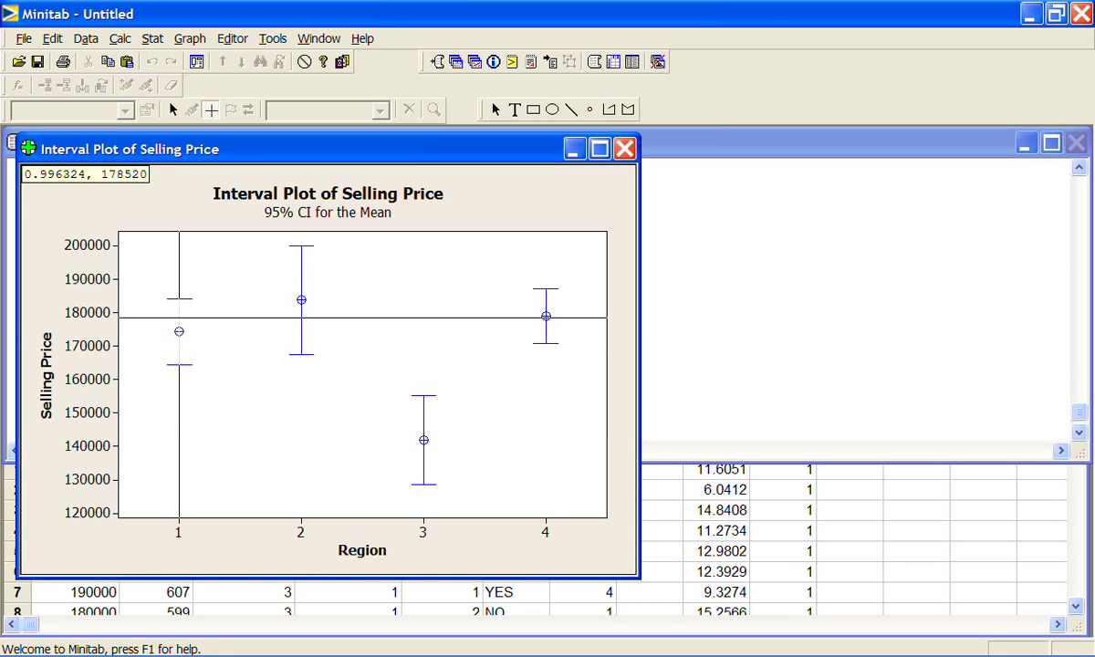
- Set the Selling Price by Region interval bars to a 99 confidence level, then re-enable crosshairs
click(174, 111)
right_click(179, 312)
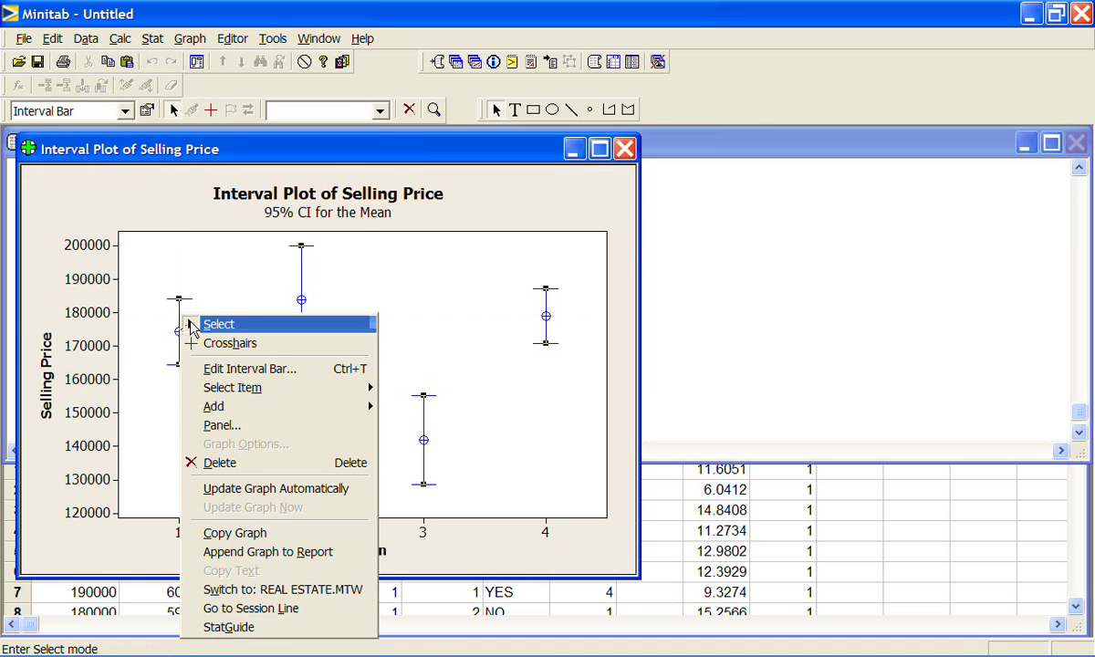
click(211, 374)
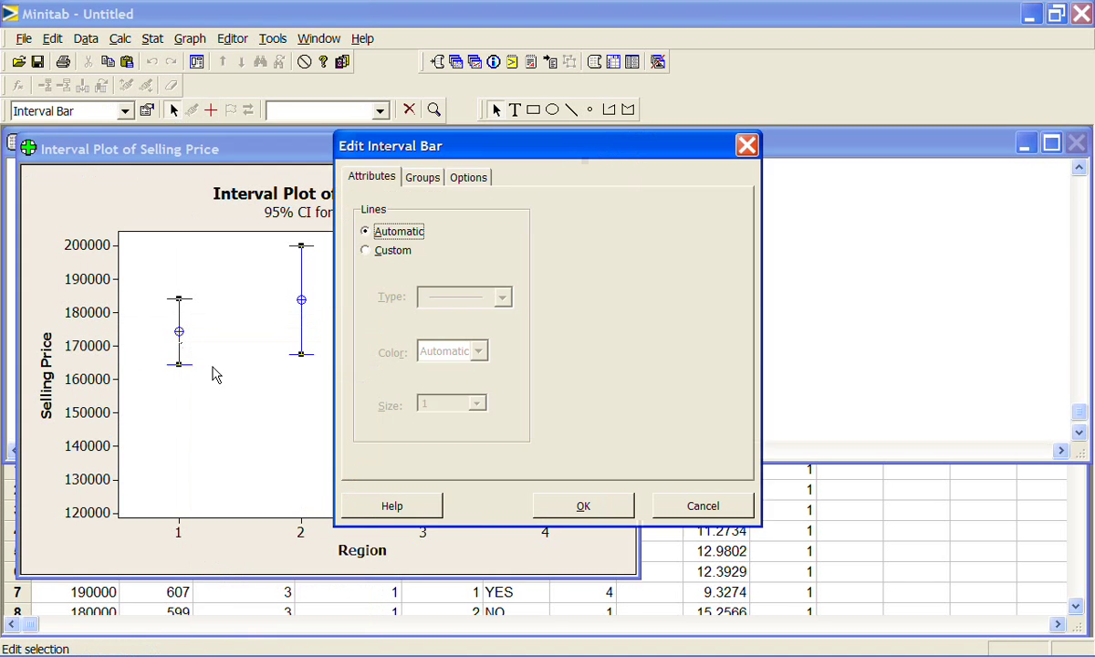
click(466, 179)
key(Tab)
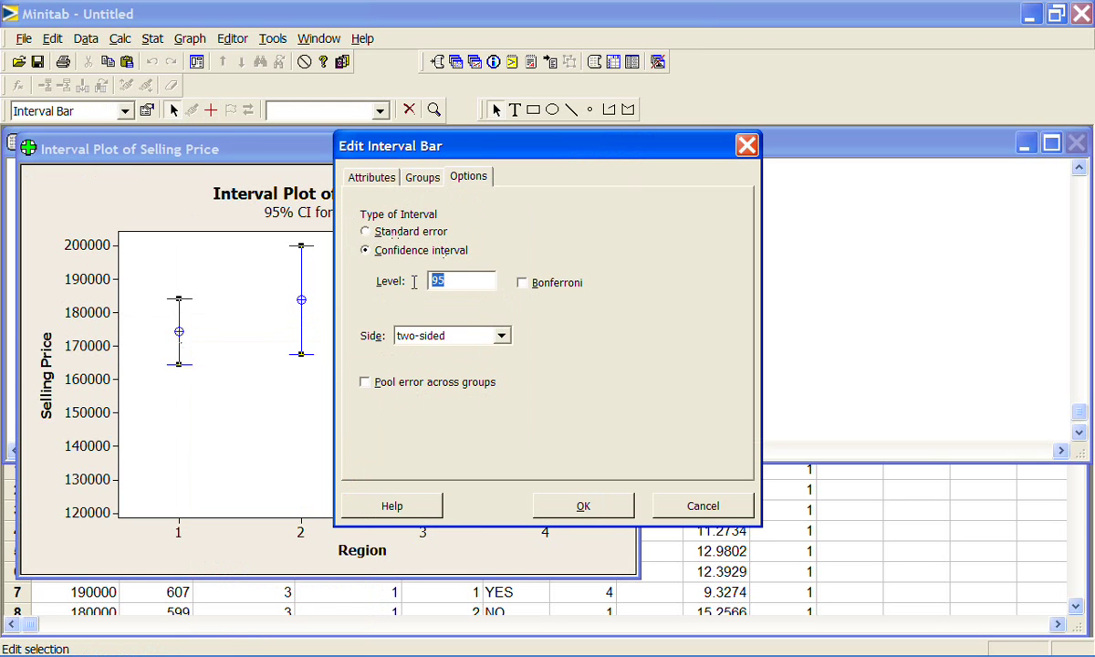
text(99)
click(589, 507)
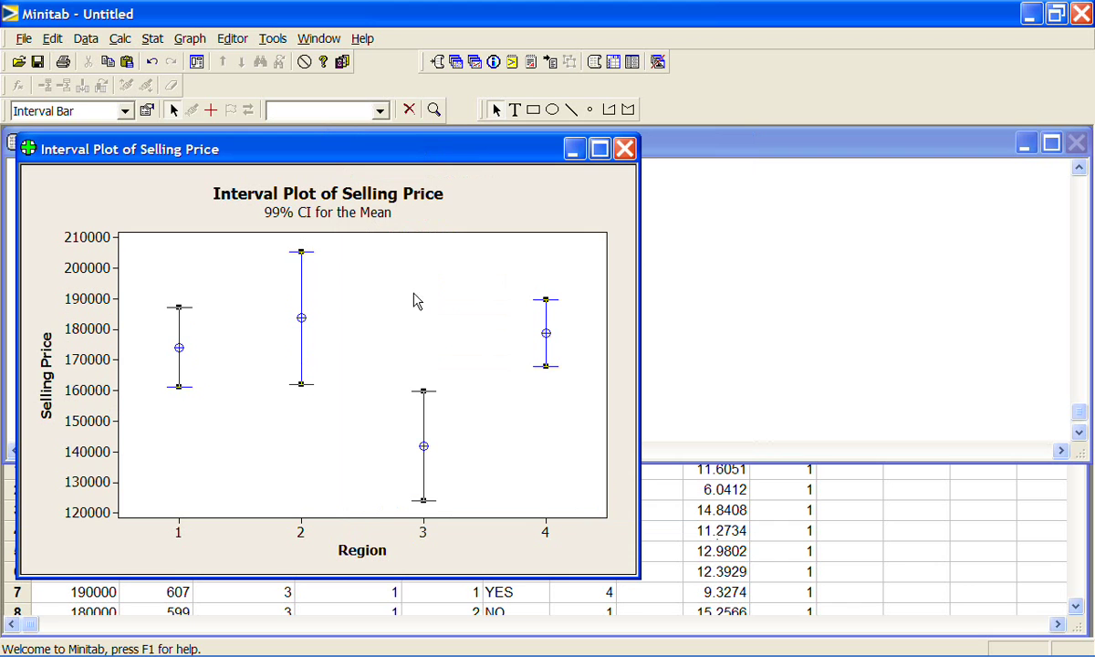
click(354, 255)
click(211, 109)
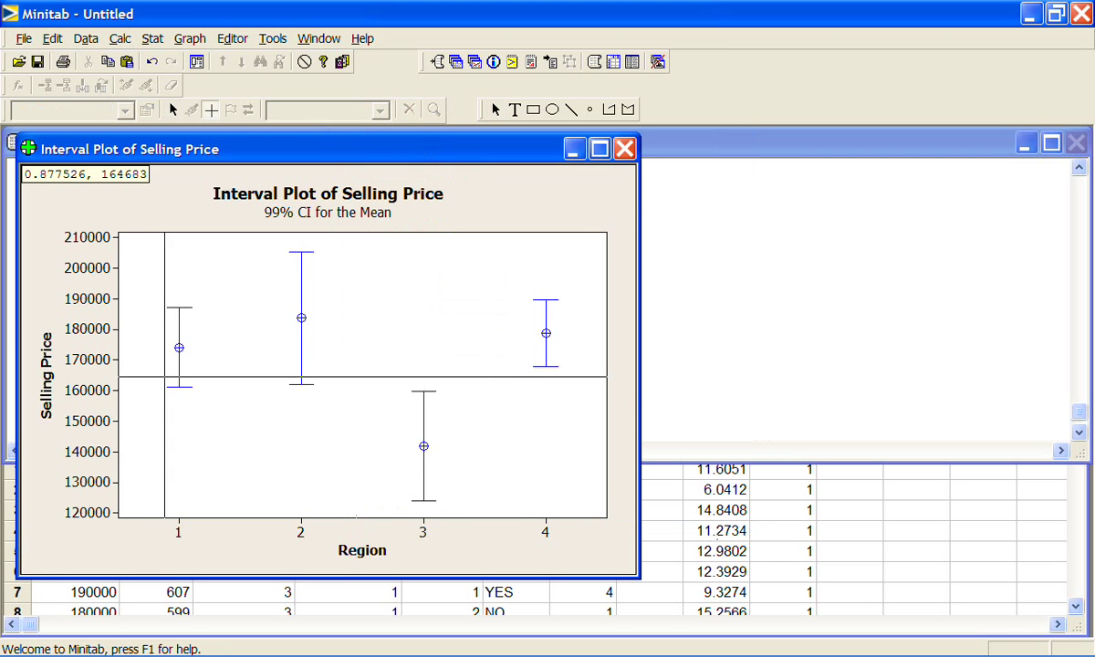